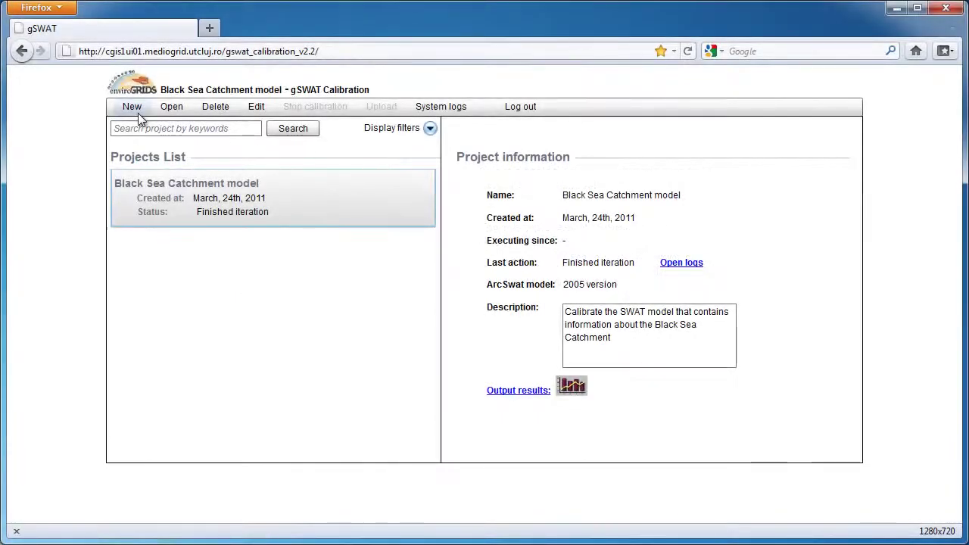
- Create a new project named Danube SWAT model with its description
click(133, 109)
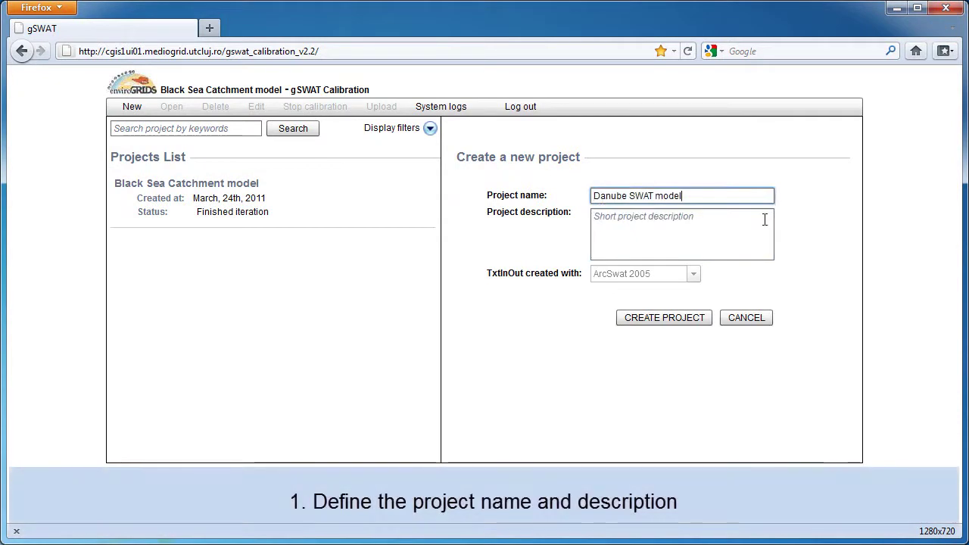
click(762, 219)
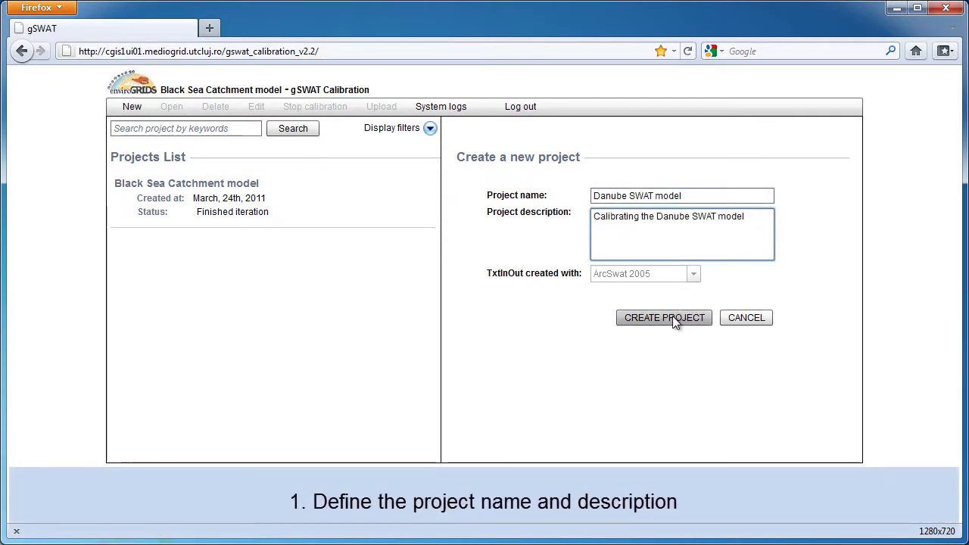
click(672, 316)
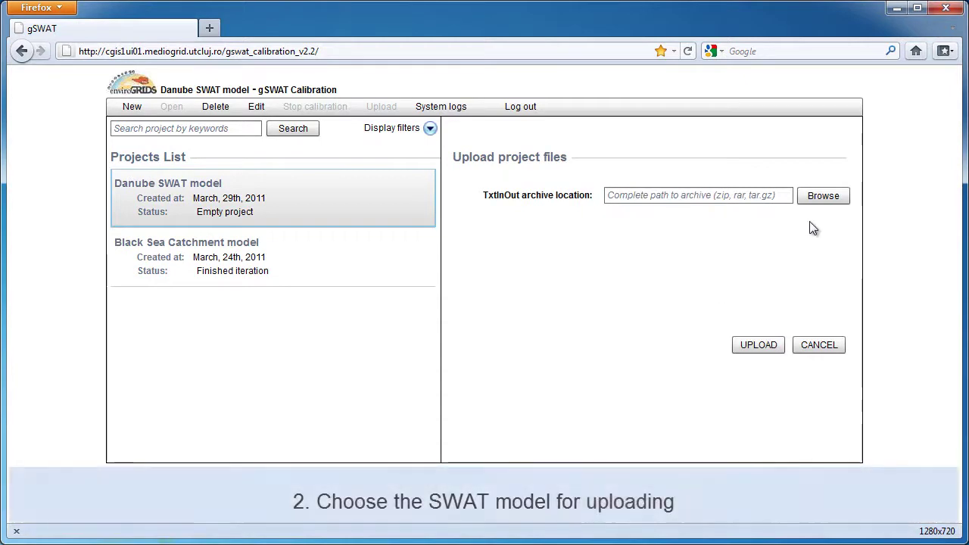
- Upload the TxtInOut_Danube.rar model archive to the project
click(822, 197)
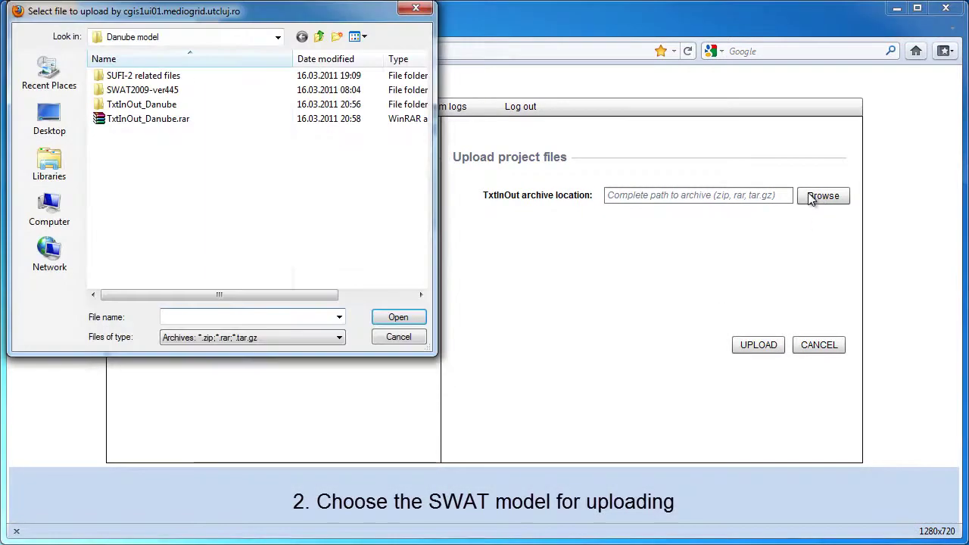
double_click(118, 122)
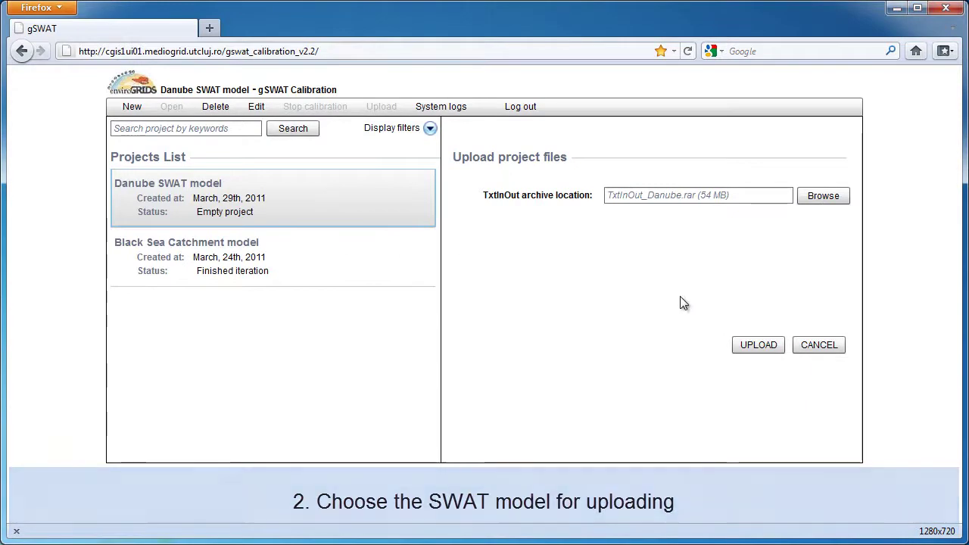
click(750, 346)
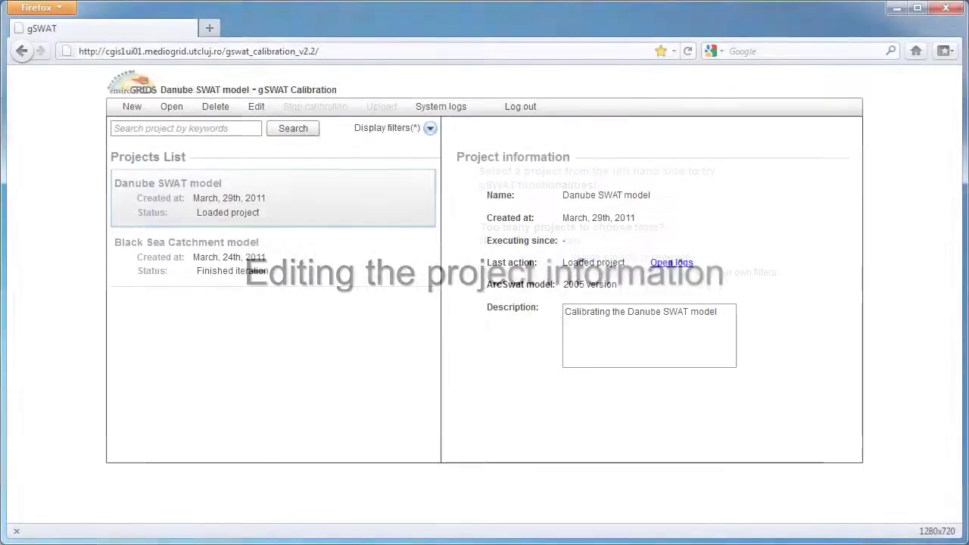
- Append (29.03.2011) to the Danube project description, save it, and open the project
click(256, 106)
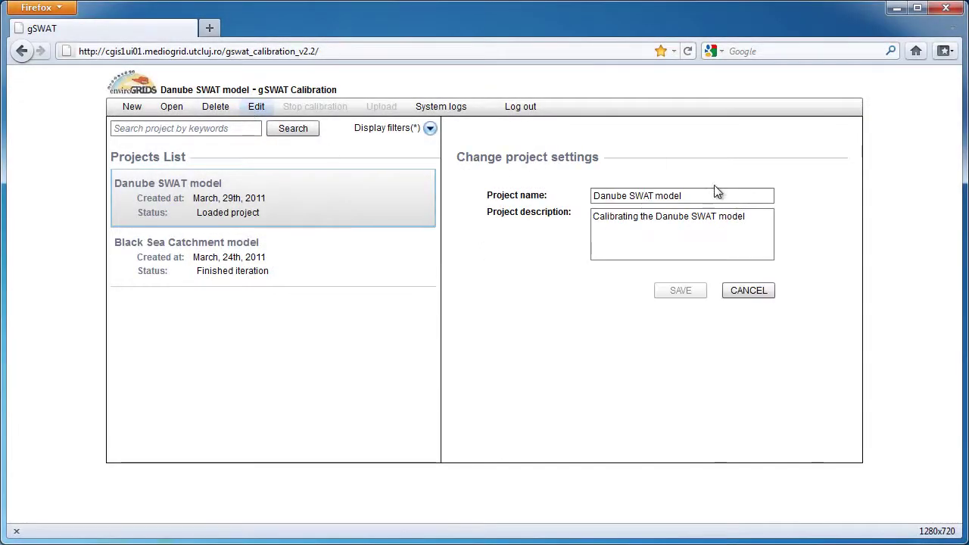
click(748, 217)
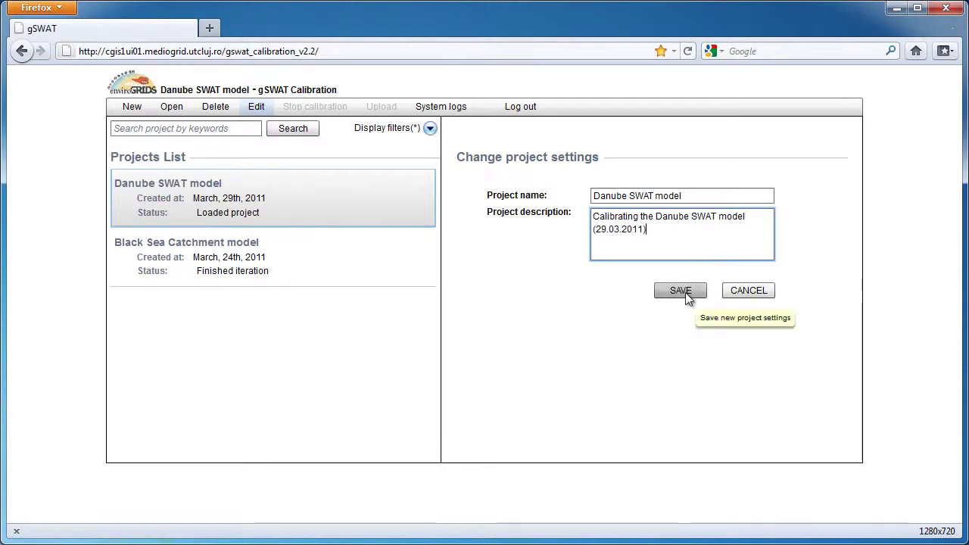
click(684, 292)
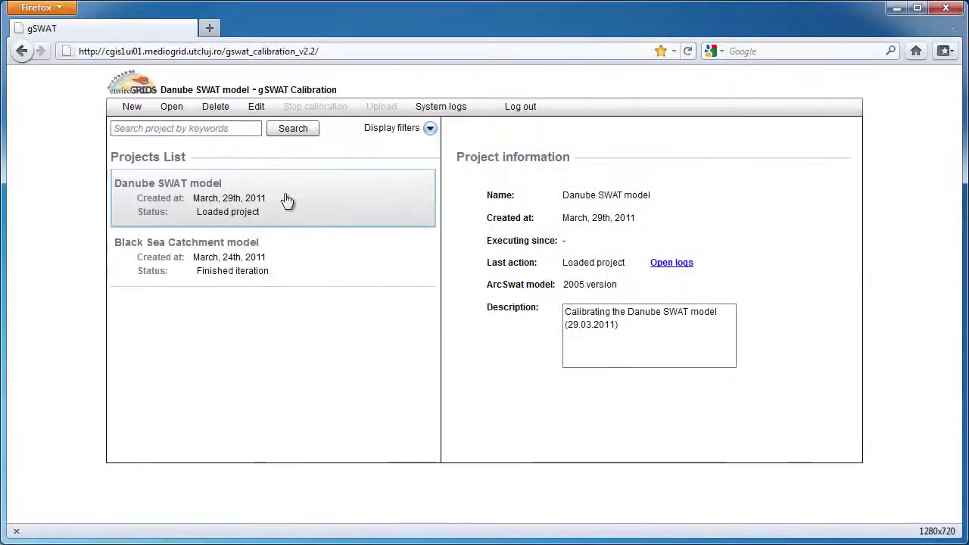
click(171, 106)
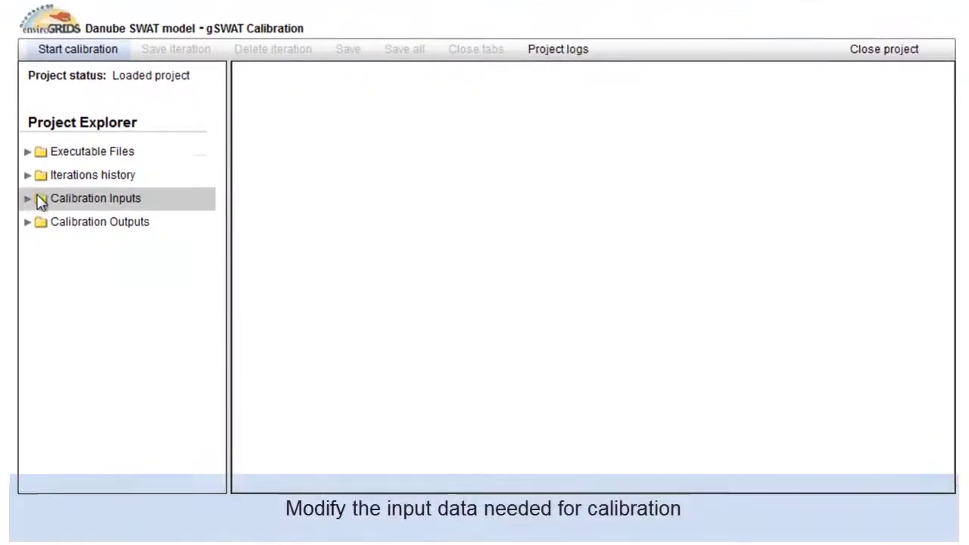
- Change Number_of_LH_sims to 15 in par_inf.sf2 and save it, closing observed.sf2
click(27, 199)
double_click(73, 275)
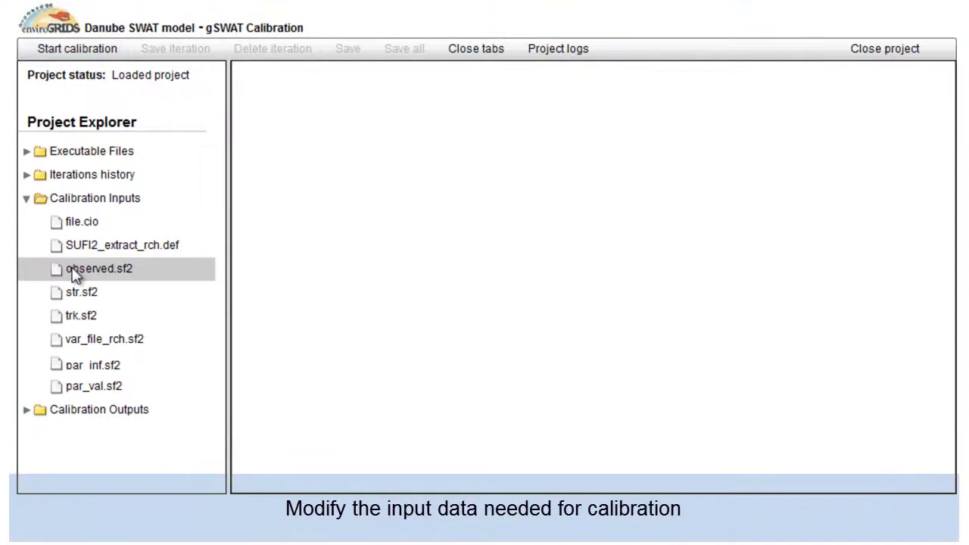
drag(947, 119, 952, 170)
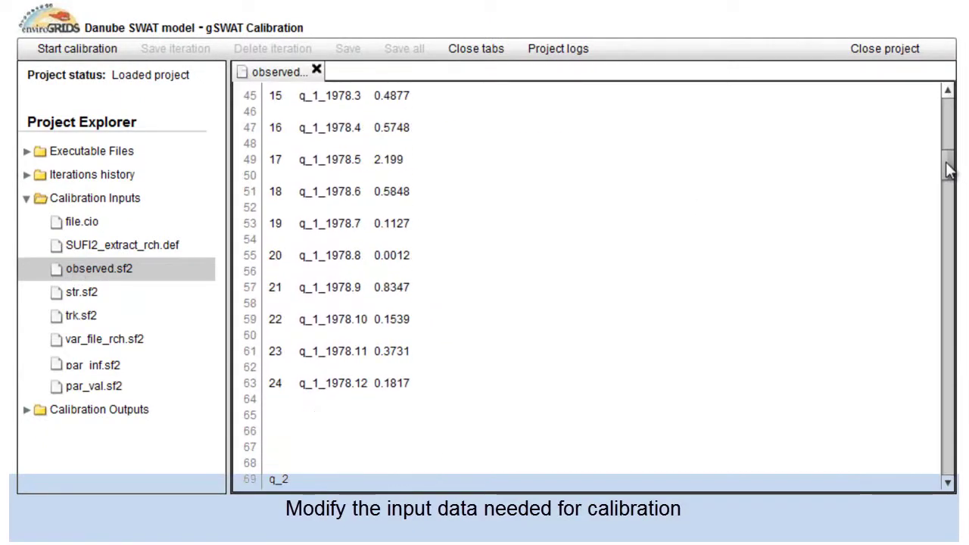
click(108, 371)
double_click(109, 368)
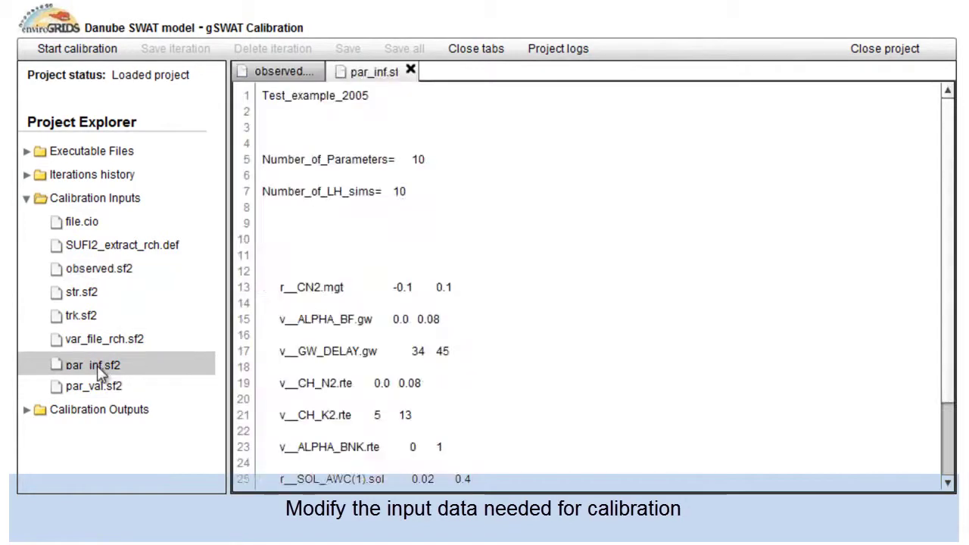
click(449, 191)
key(BackSpace)
text(5)
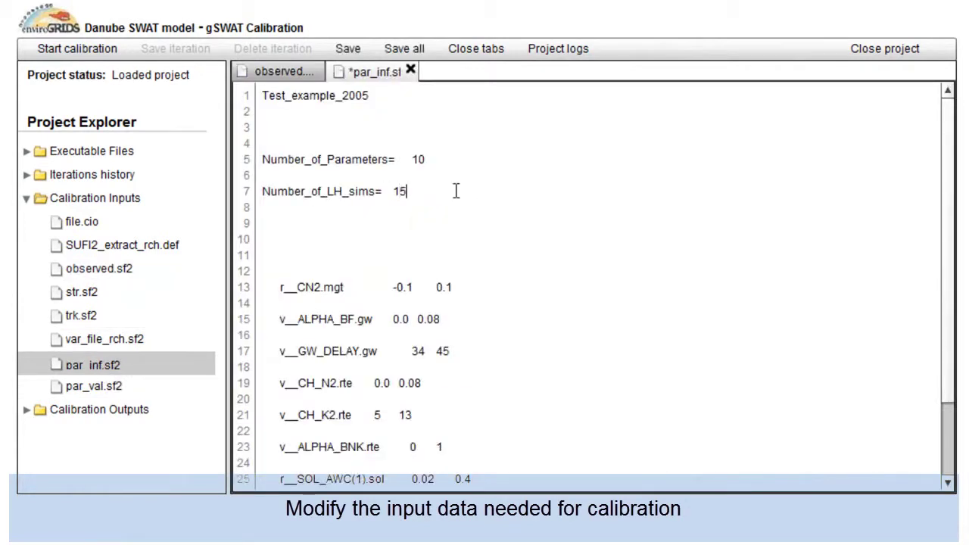
click(348, 49)
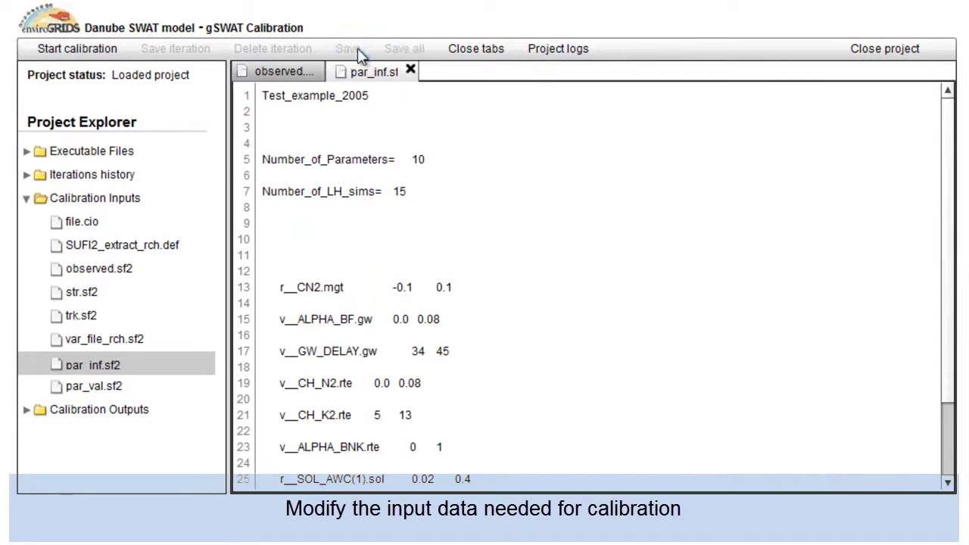
click(304, 69)
click(314, 69)
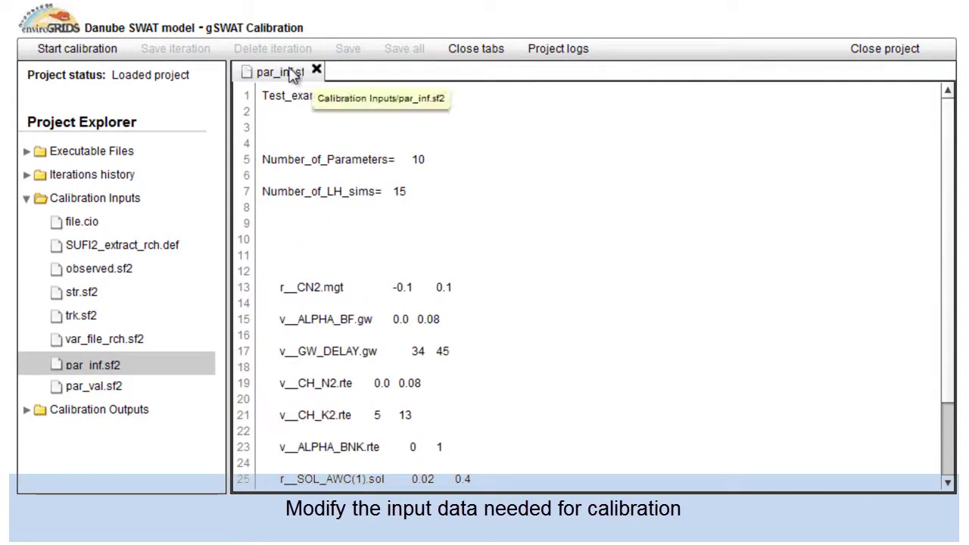
- Run the calibration iteration, check the project logs, then close the project
click(98, 56)
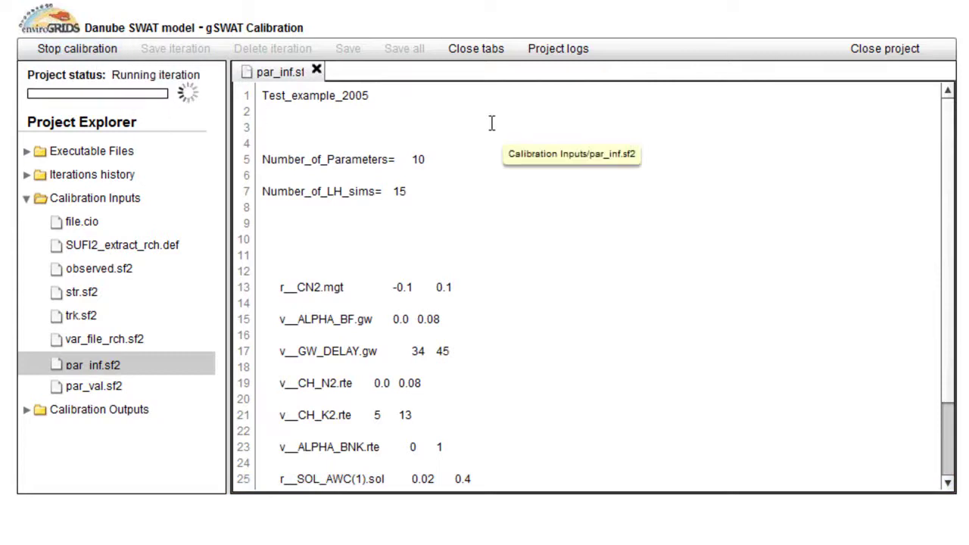
click(566, 47)
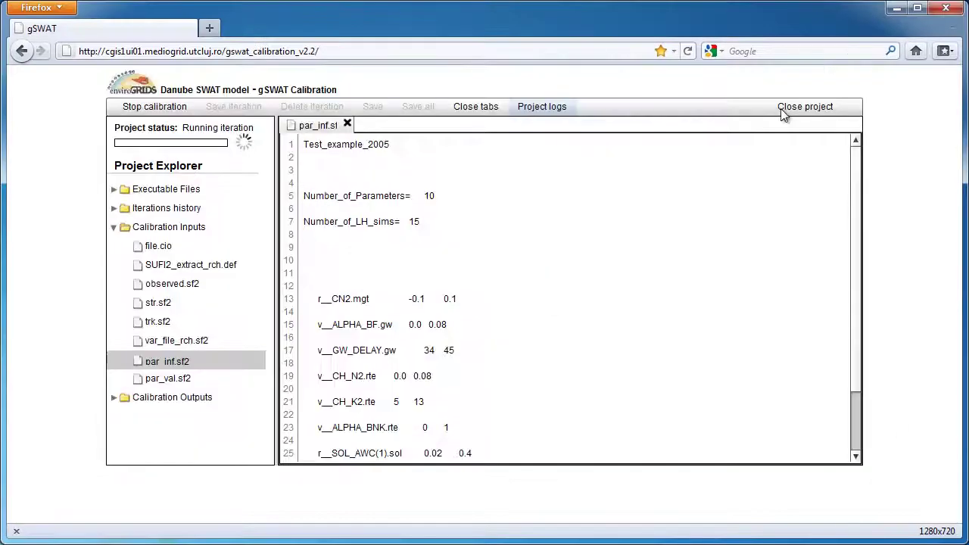
click(783, 110)
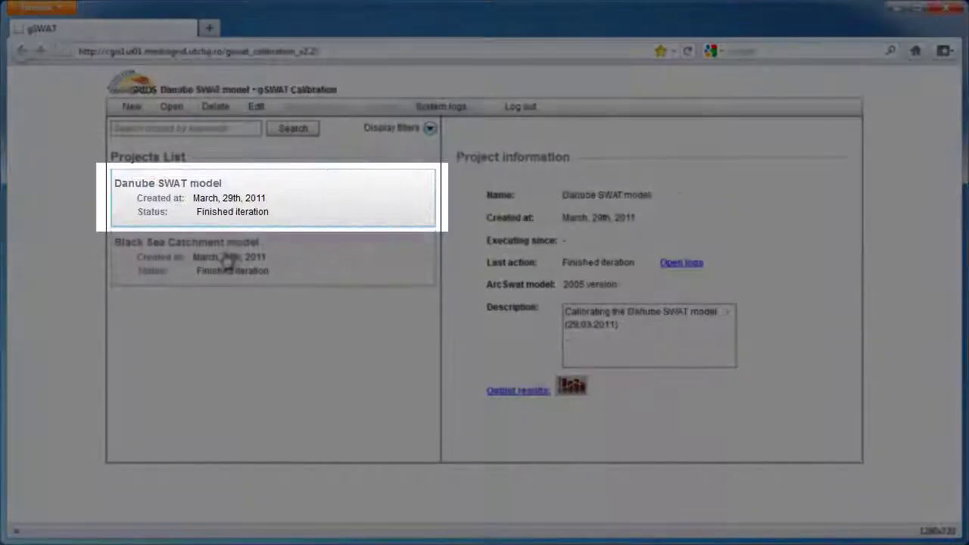
- Open the 95ppu.sf2 output chart and cycle through q_2 and S_1 back to q_1
click(223, 220)
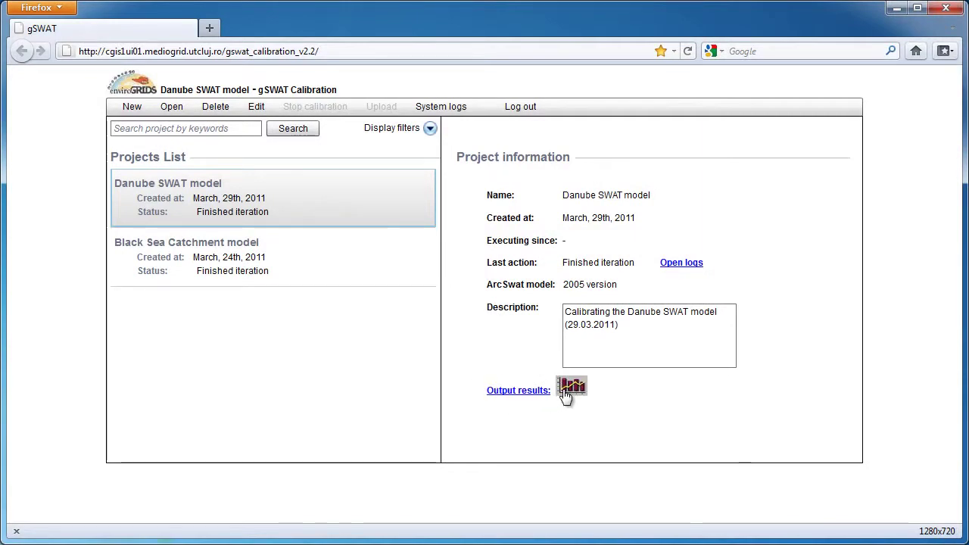
click(545, 399)
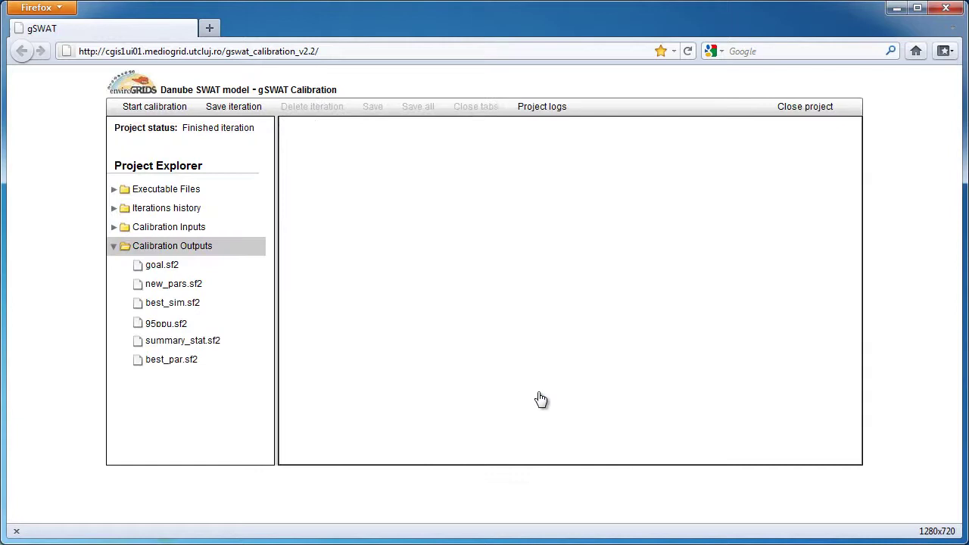
click(167, 324)
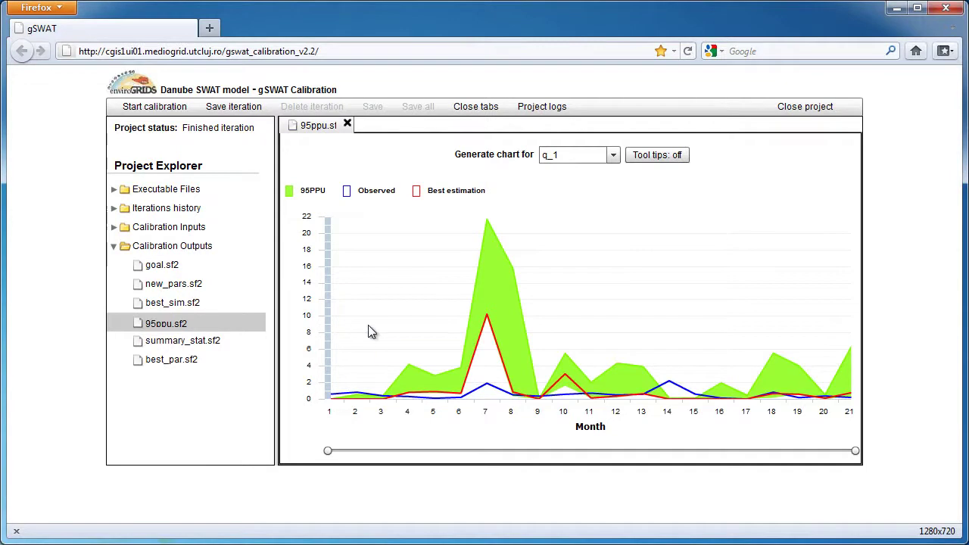
click(613, 156)
click(579, 194)
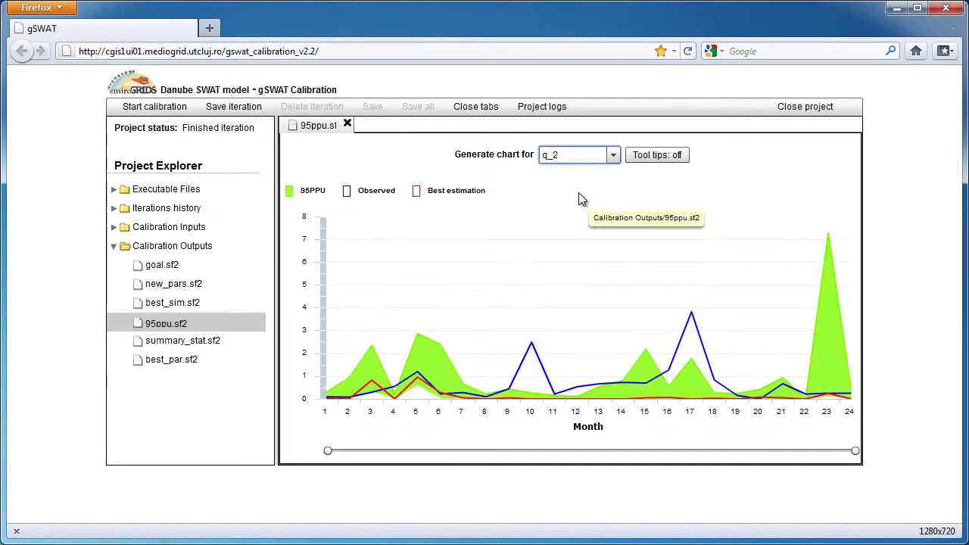
click(613, 156)
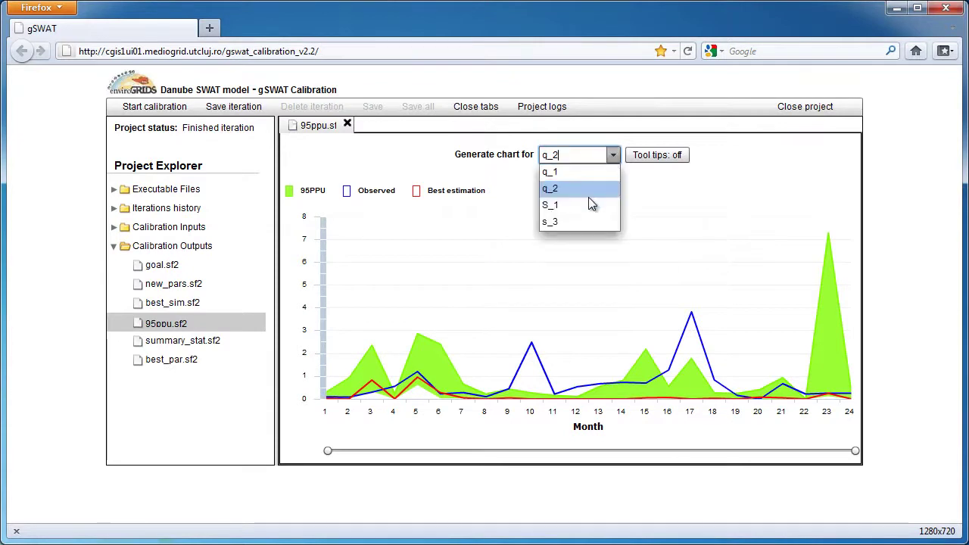
click(595, 204)
click(614, 155)
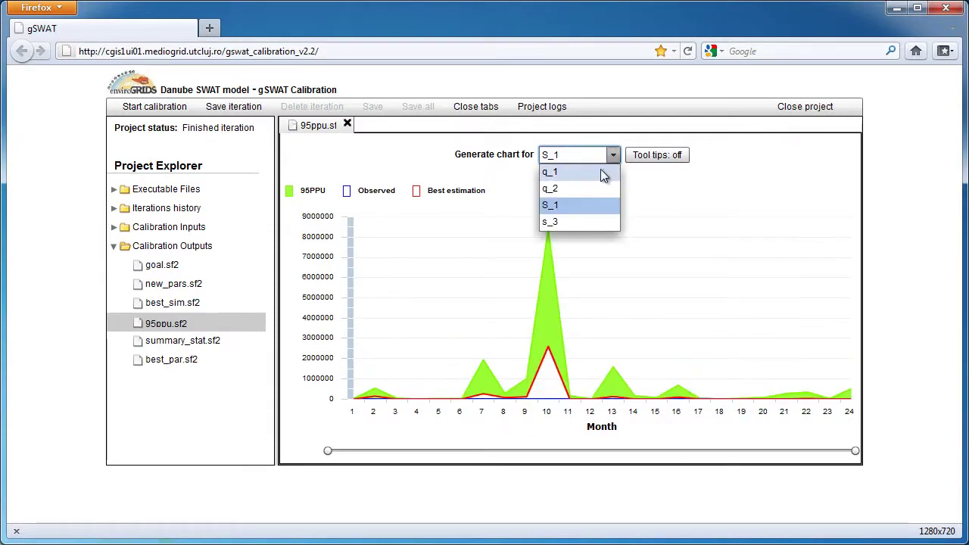
click(600, 168)
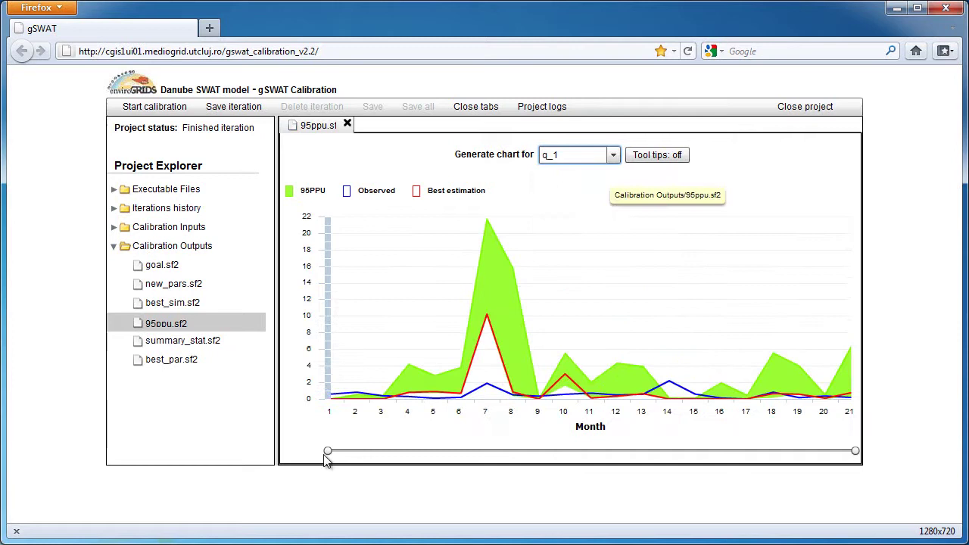
- Limit the q_1 chart to months 3–18 and turn value tool tips on
drag(329, 452, 380, 451)
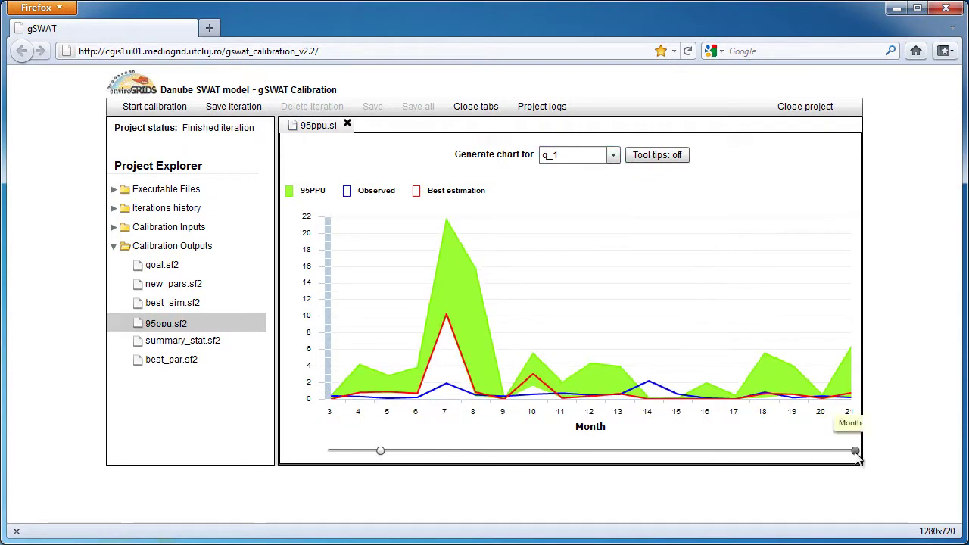
drag(855, 451, 785, 463)
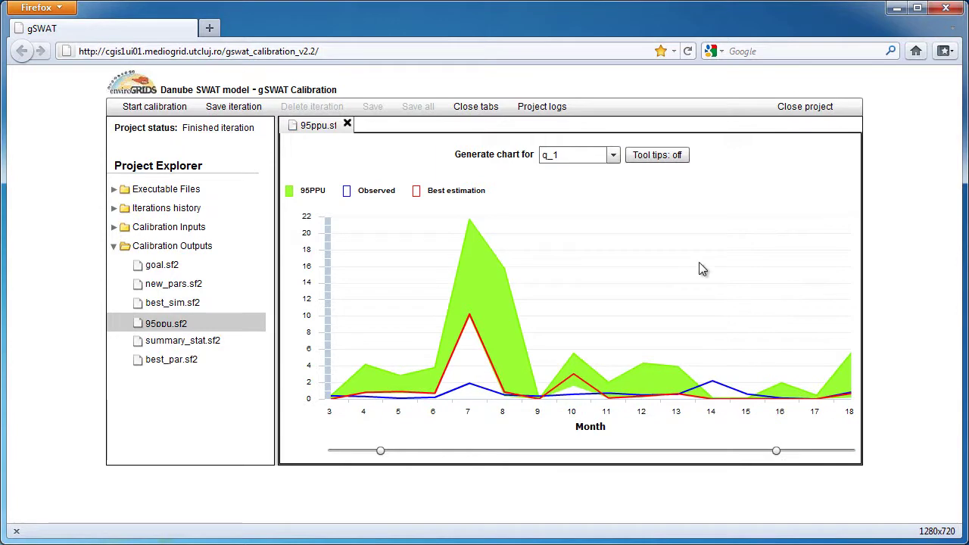
click(659, 155)
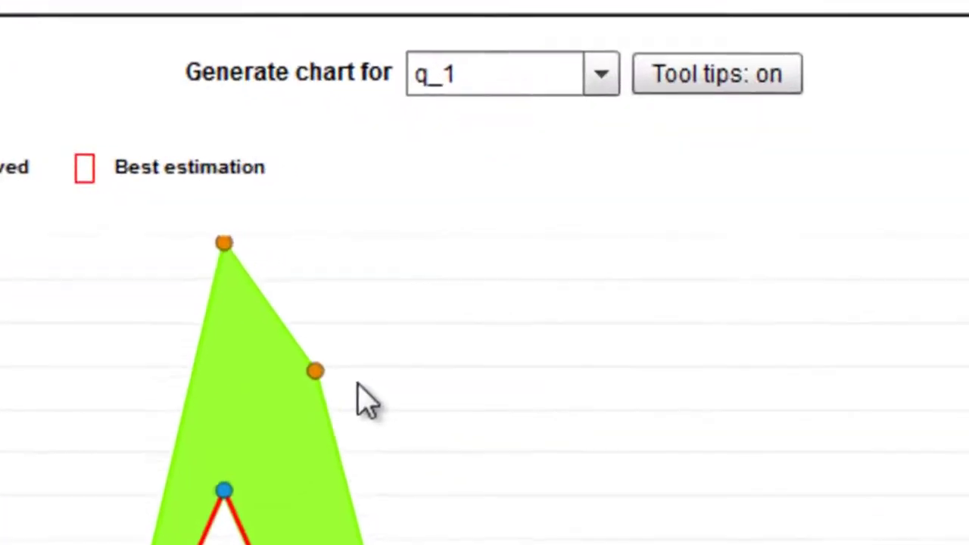
mouse_move(315, 372)
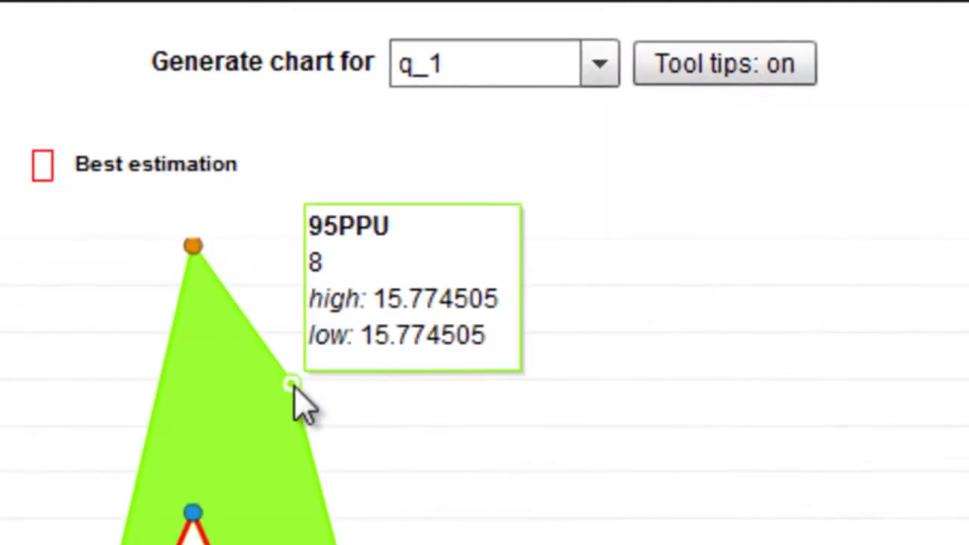
mouse_move(195, 518)
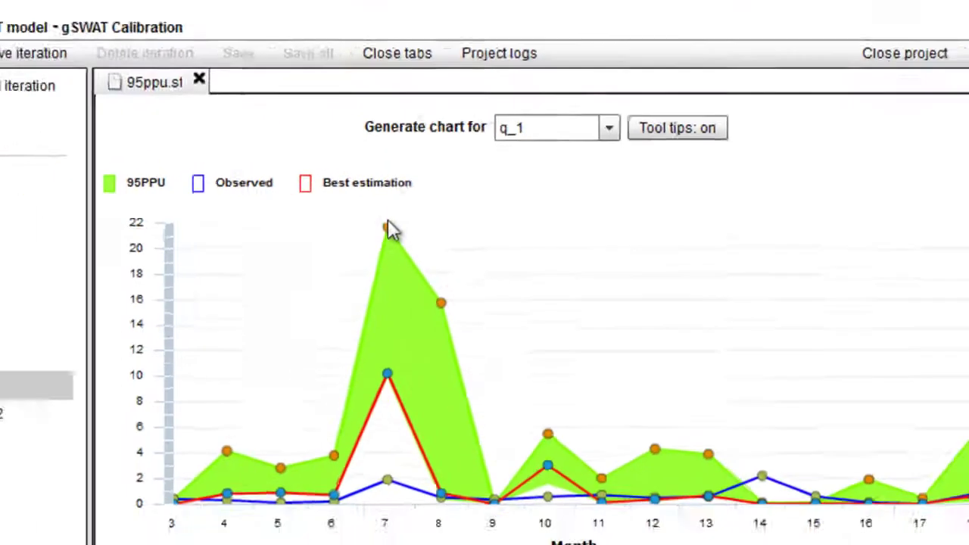
mouse_move(193, 246)
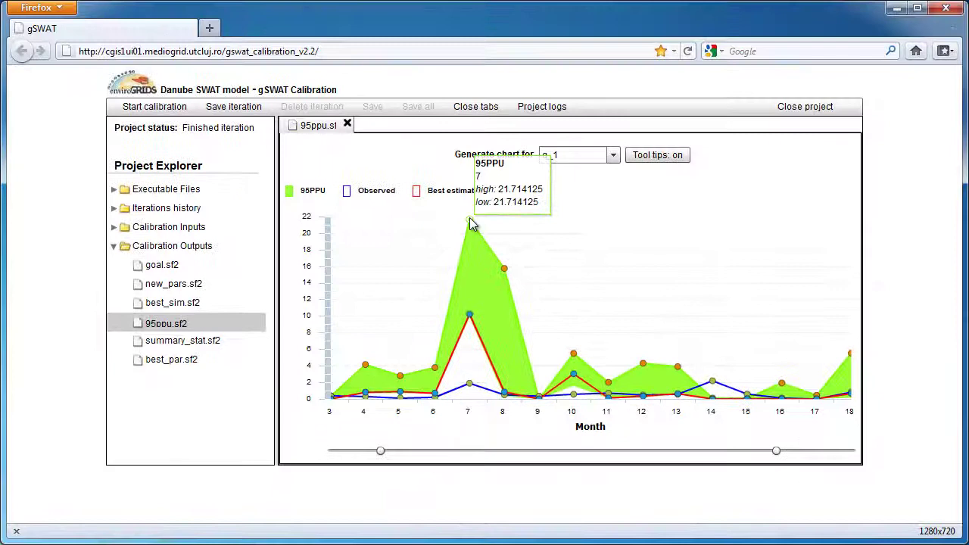
mouse_move(471, 387)
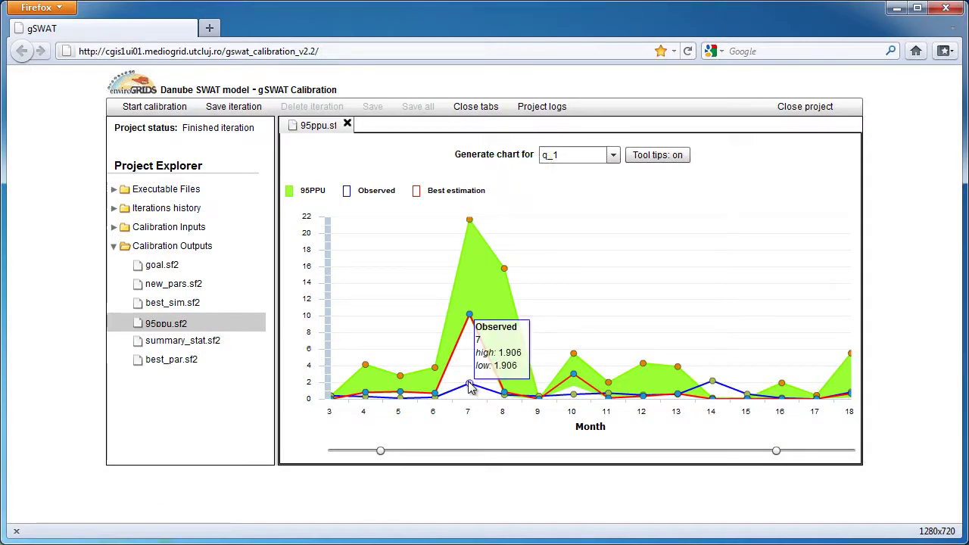
- Open best_par.sf2, best_sim.sf2, goal.sf2 and new_pars.sf2 to review the new parameter ranges
click(180, 362)
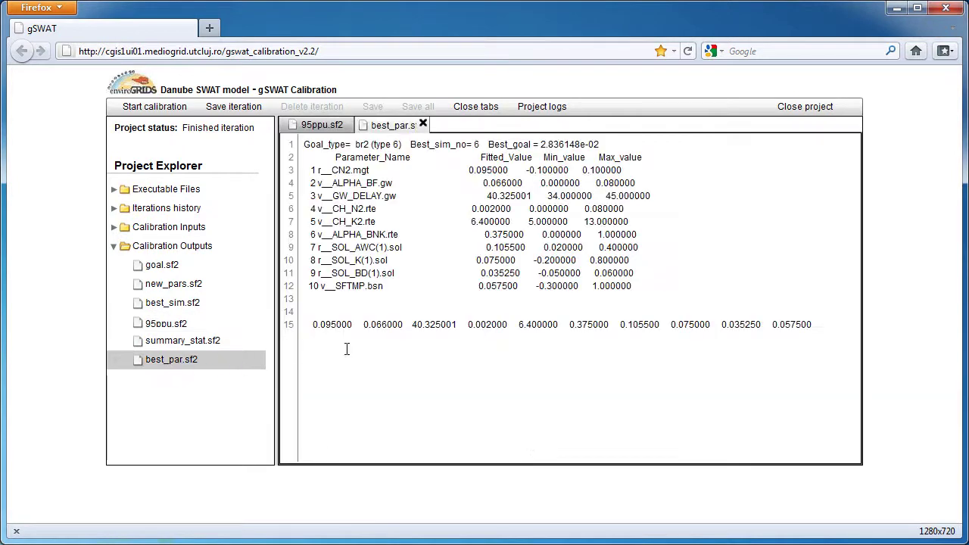
click(180, 307)
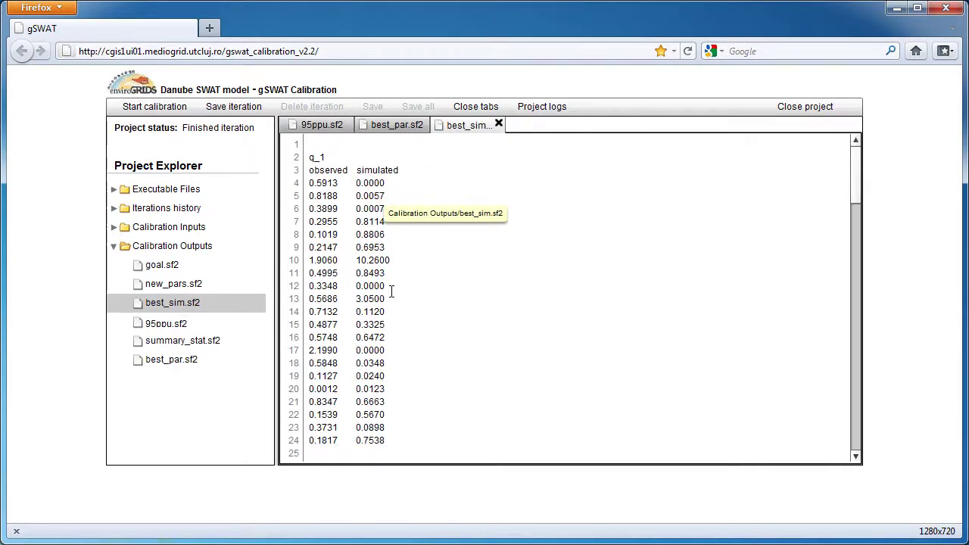
double_click(163, 265)
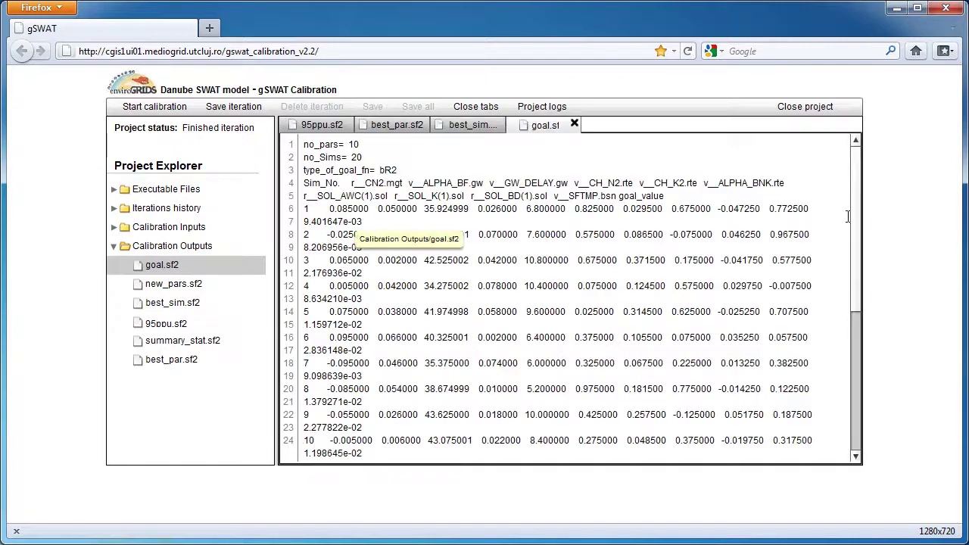
drag(854, 204, 854, 256)
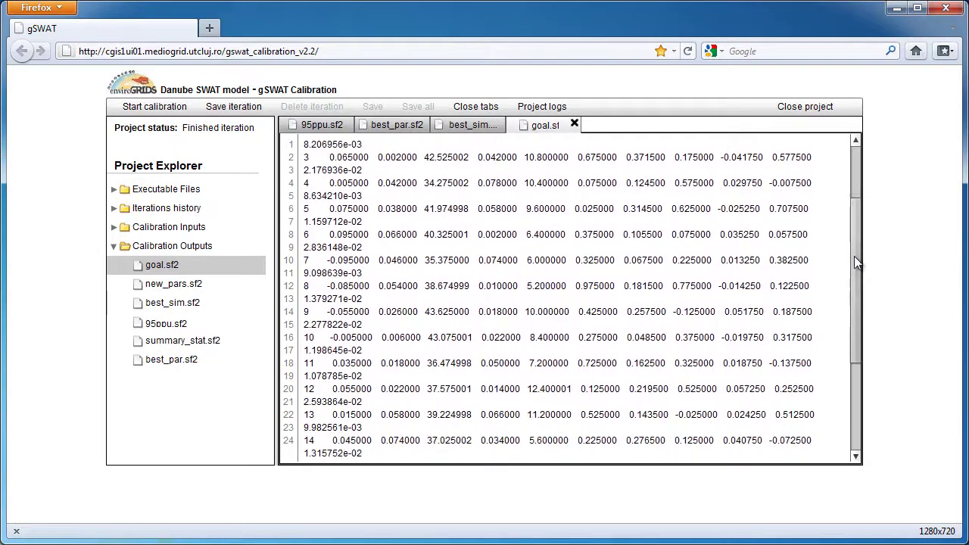
double_click(163, 286)
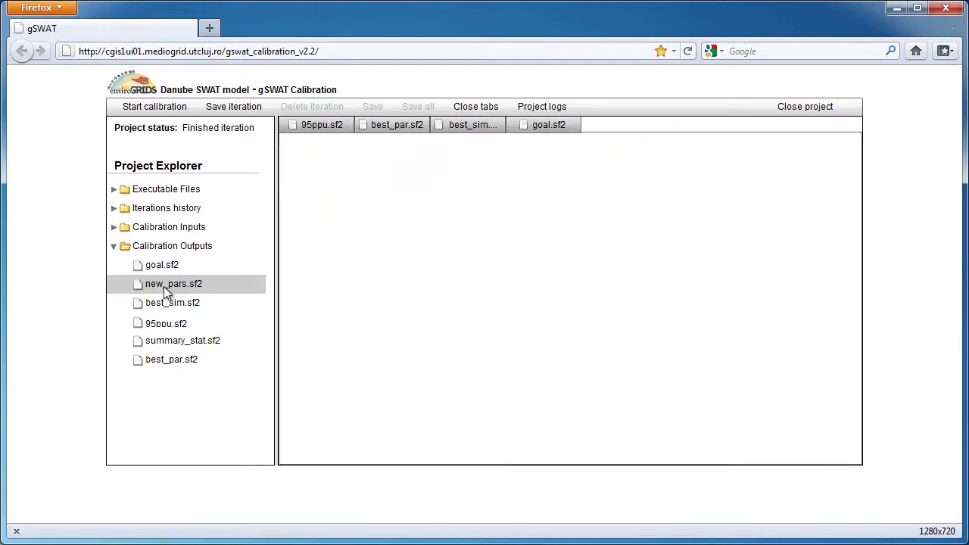
drag(362, 169, 561, 292)
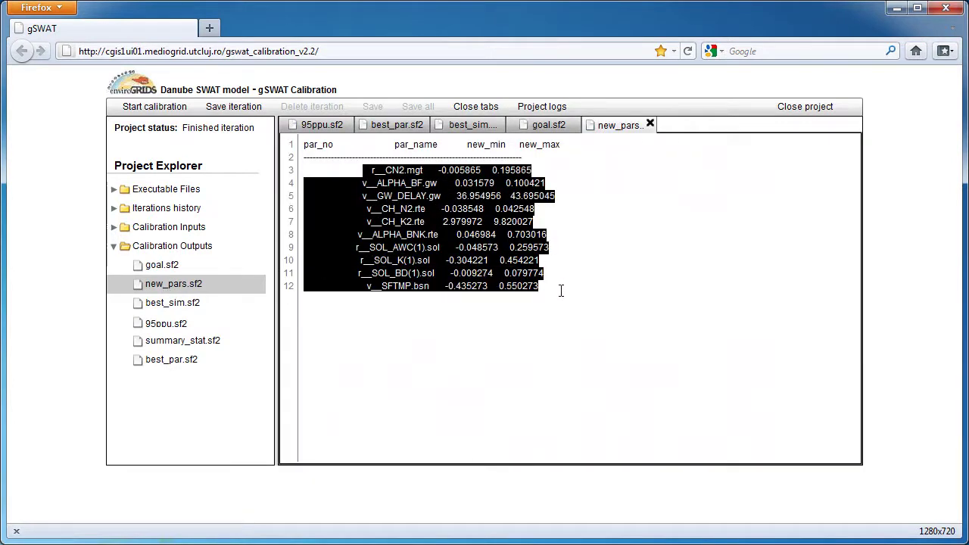
click(561, 291)
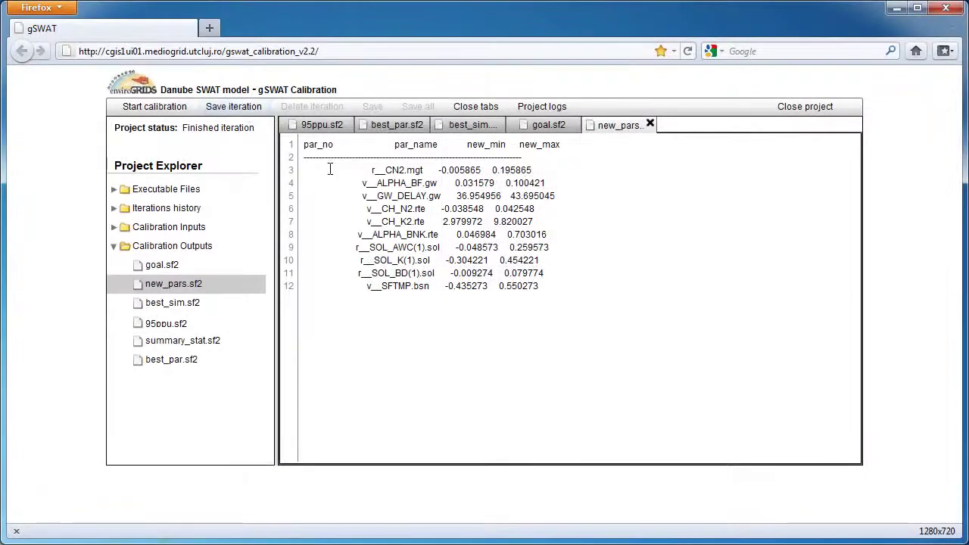
- Save the current calibration results as an iteration named 'First iteration'
click(242, 108)
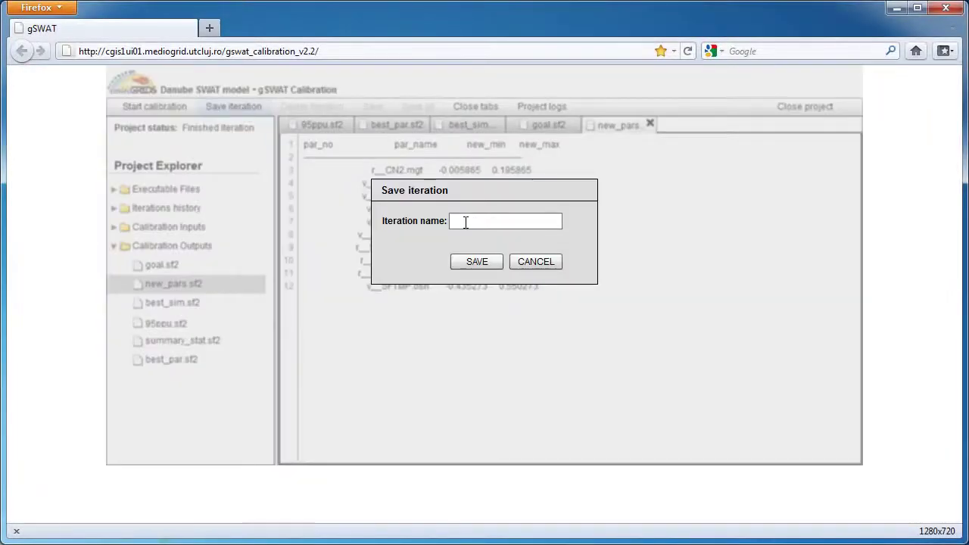
text(First iteration)
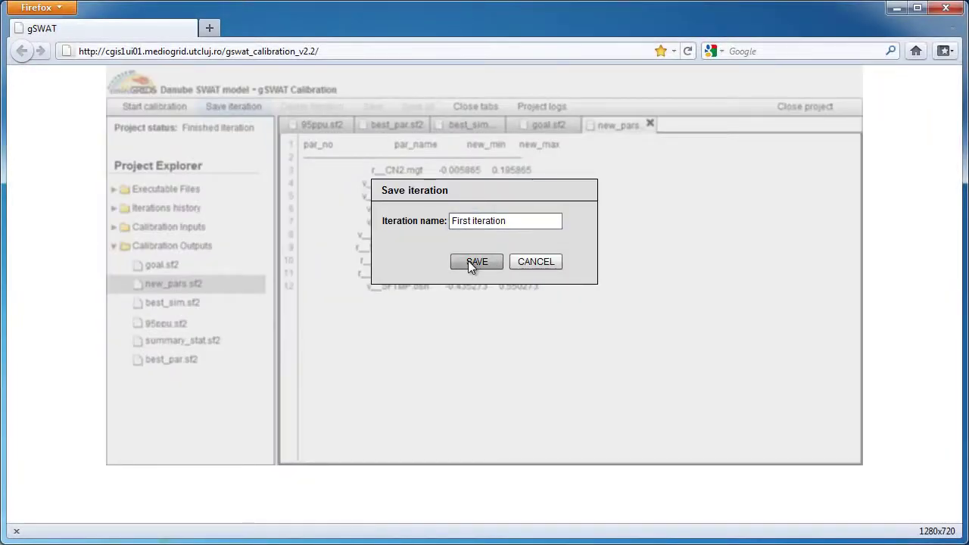
click(469, 263)
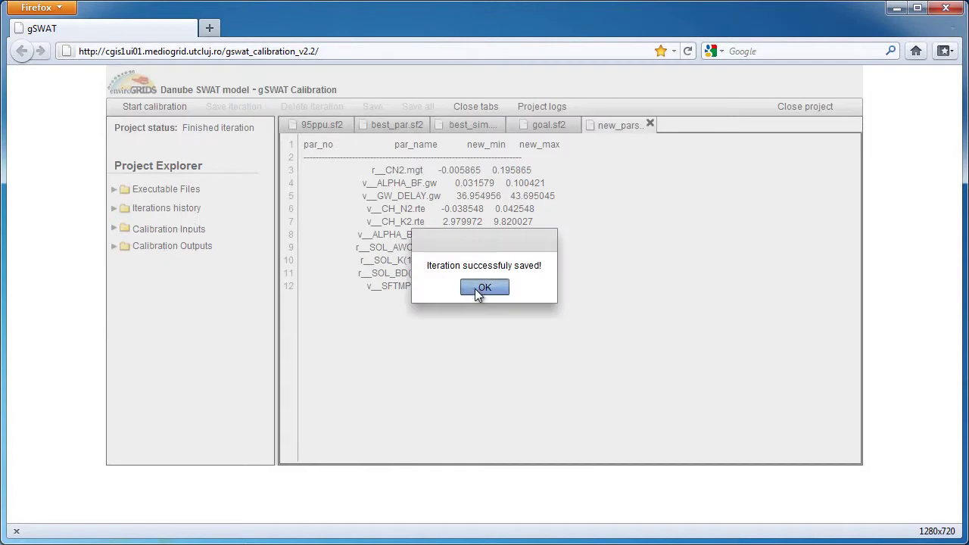